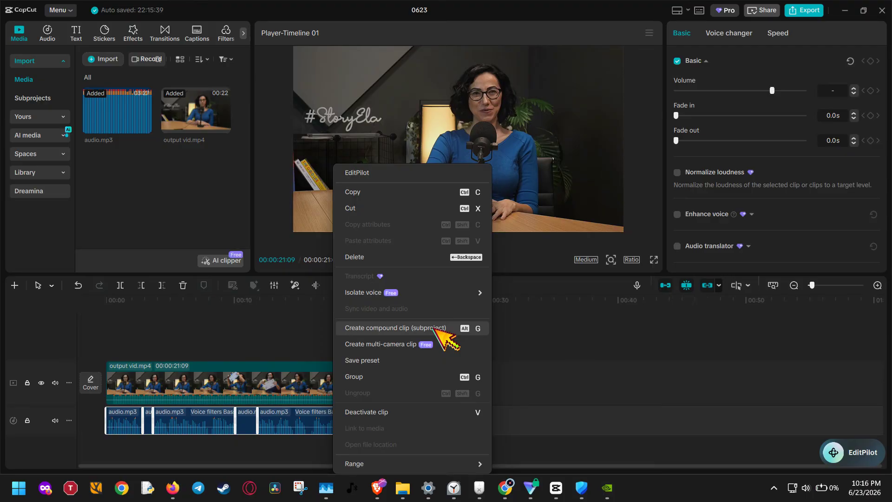
- Combine the selected audio.mp3 segments on the audio track into one compound clip
left_click(435, 328)
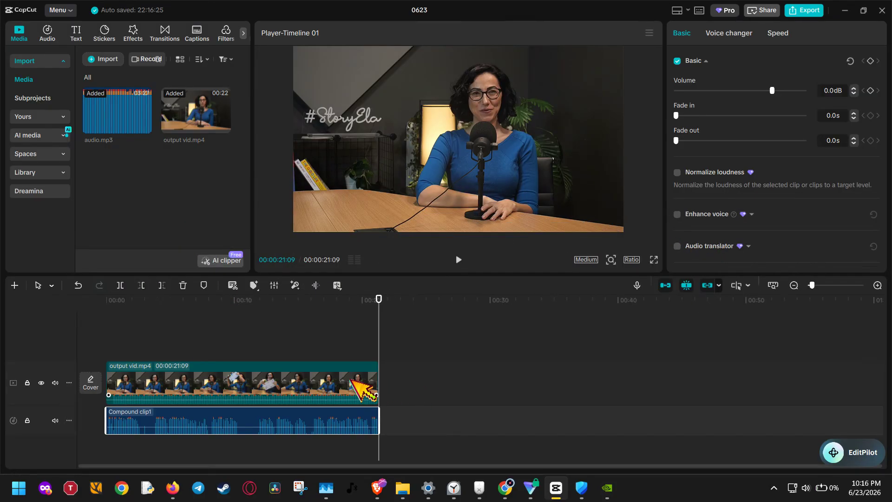
left_click(348, 396)
left_click(349, 412)
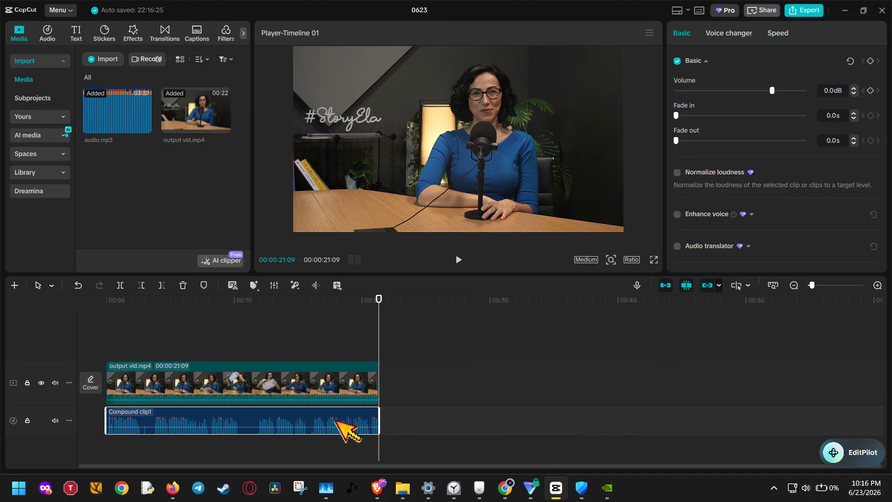
left_click_drag(376, 338, 339, 348)
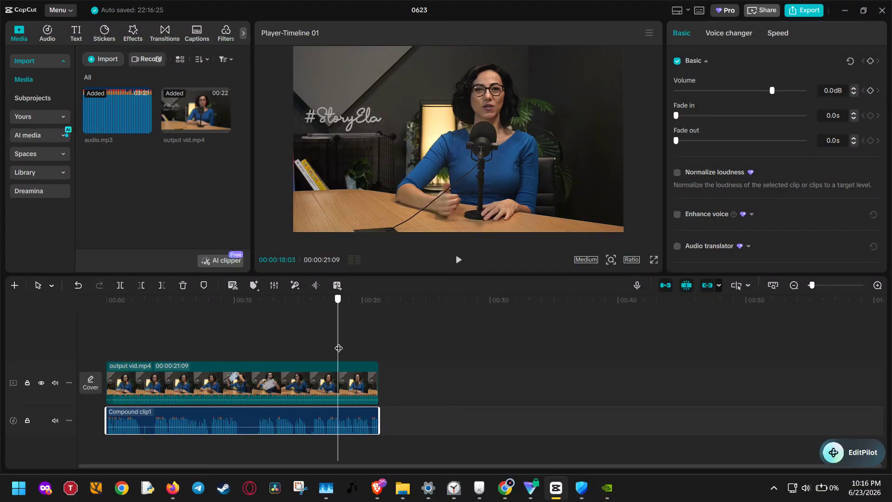
left_click(325, 395)
left_click(297, 422)
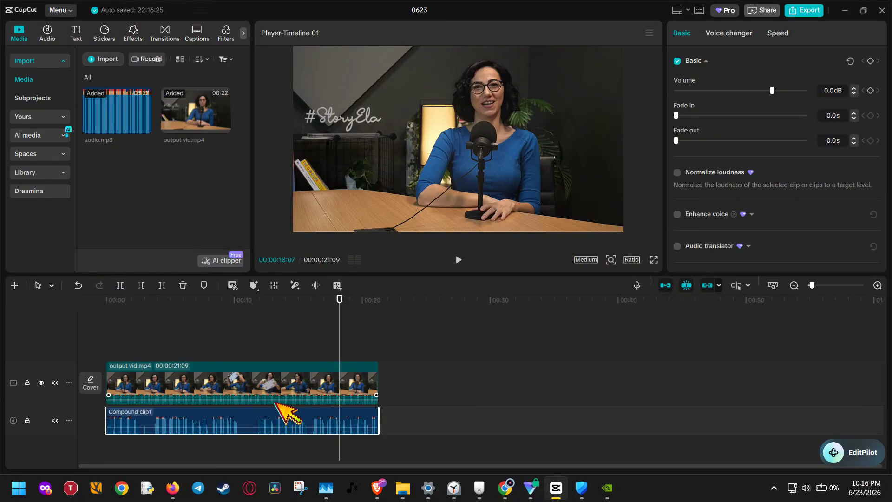
- Generate automatic captions for the timeline with English as the spoken language and no bilingual captions
left_click(76, 33)
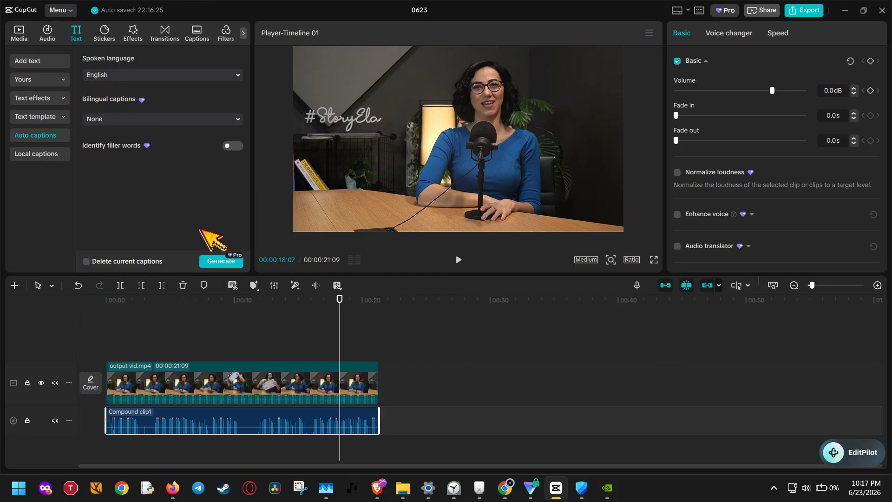
left_click(221, 261)
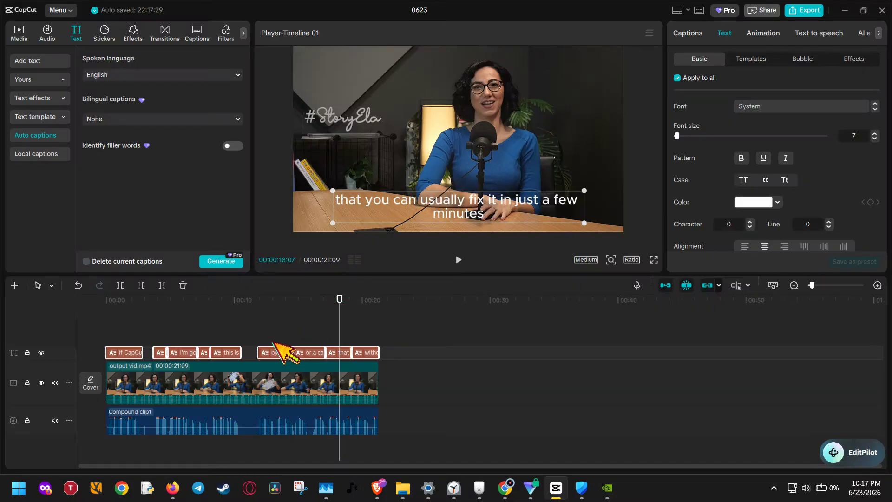
- Split output vid.mp4 at 00:00:10:15 and 00:00:11:27, where no caption runs, and delete the section between the cuts
left_click(258, 388)
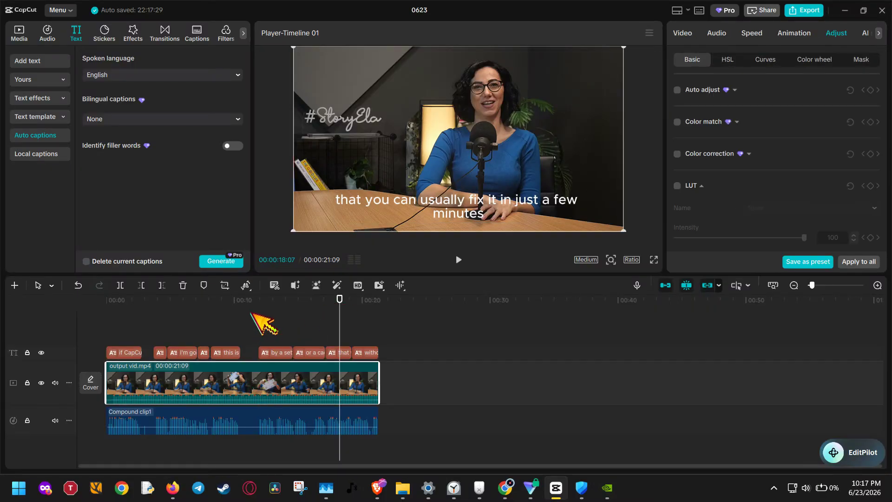
left_click(240, 300)
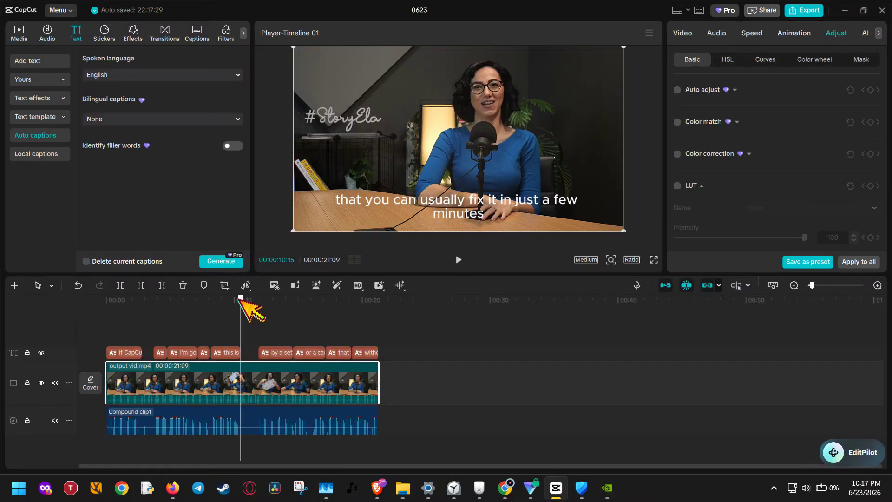
left_click(120, 285)
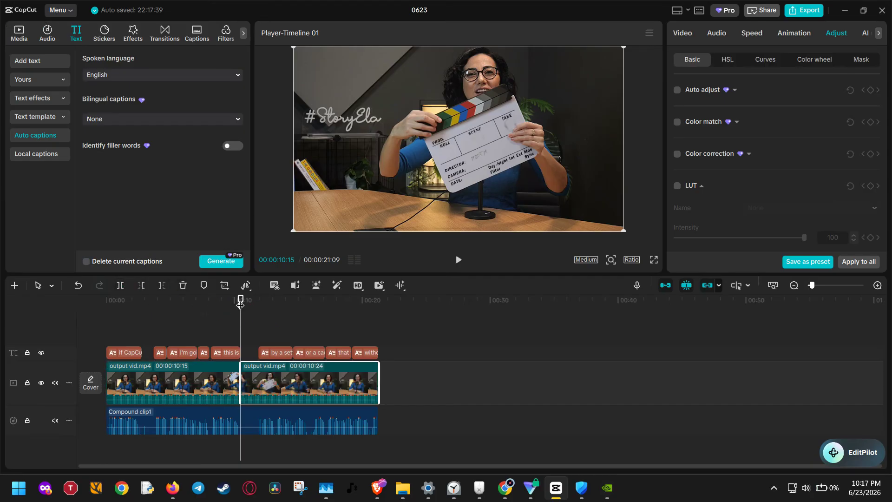
left_click_drag(240, 304, 259, 307)
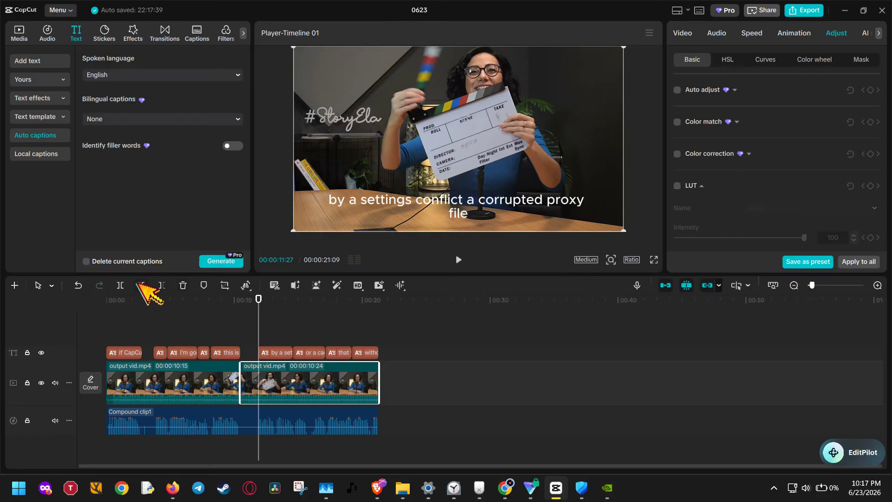
left_click(121, 285)
left_click(249, 380)
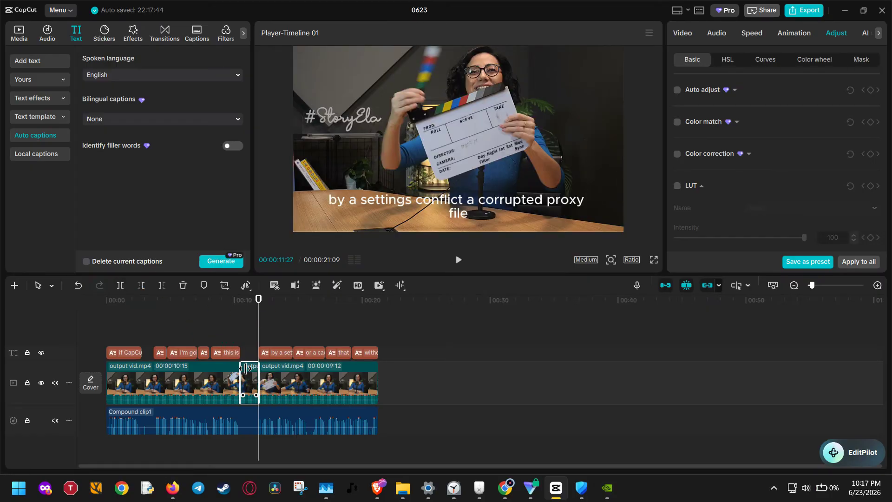
left_click(183, 286)
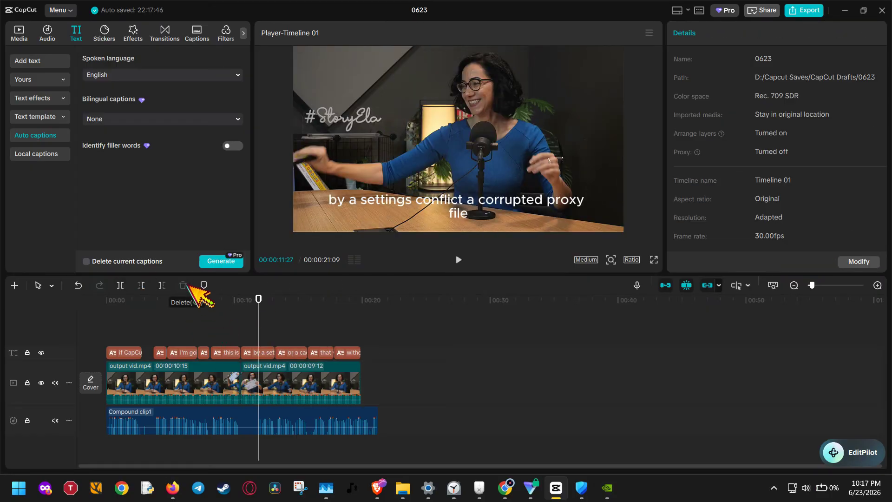
- Split output vid.mp4 at 00:00:02:24 and 00:00:03:21, around the gap after the first caption
left_click_drag(257, 300, 141, 299)
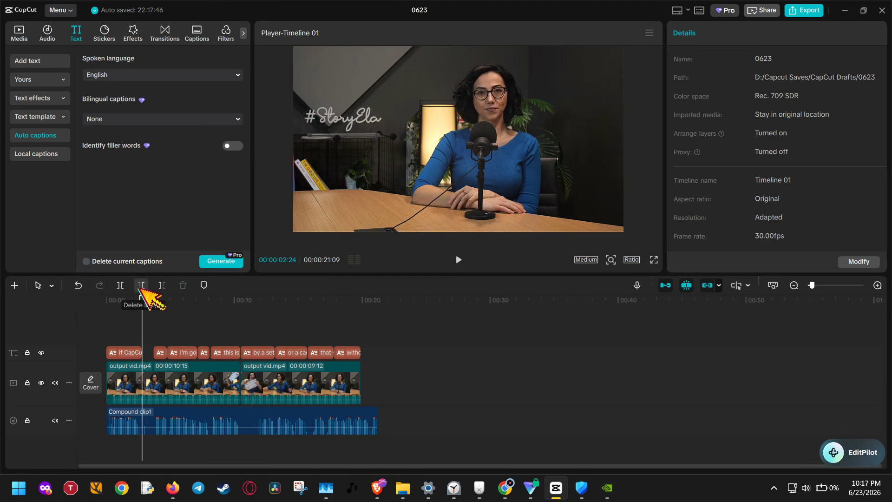
left_click(120, 285)
left_click_drag(143, 300, 153, 301)
left_click(120, 285)
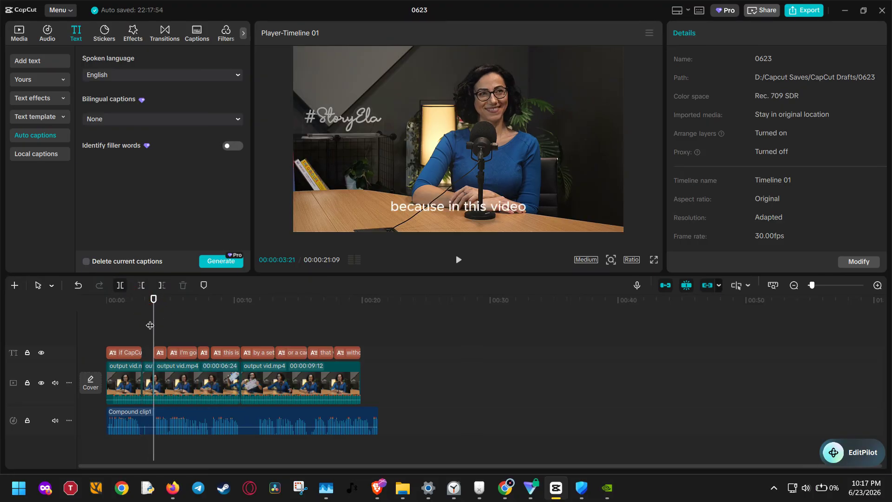
- Try to delete the short video section between the cuts at 00:00:02:24 and 00:00:03:21
left_click(149, 363)
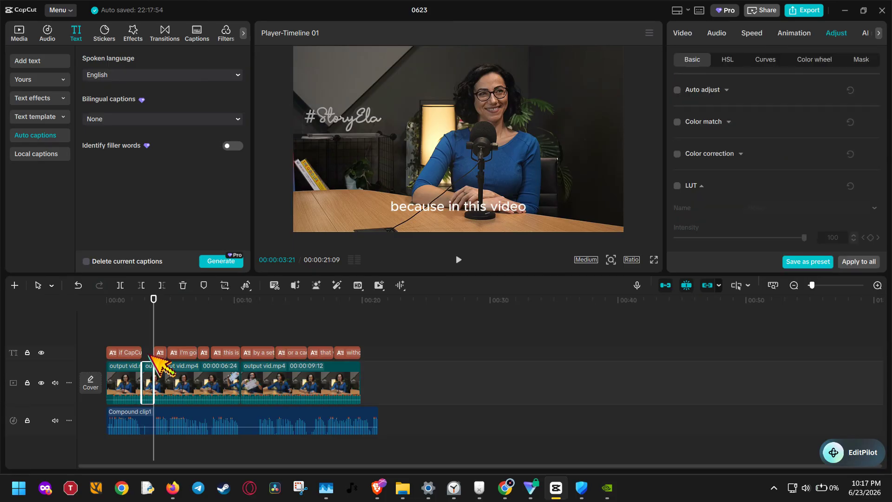
left_click(148, 361)
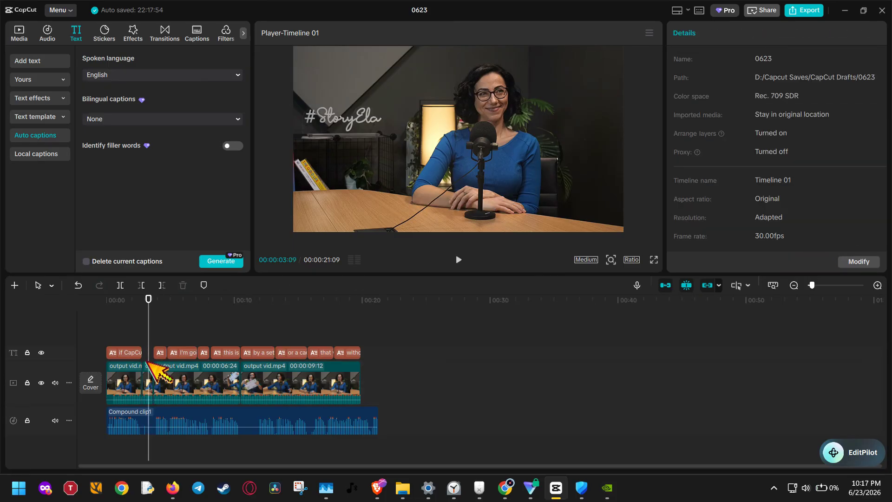
left_click(148, 367)
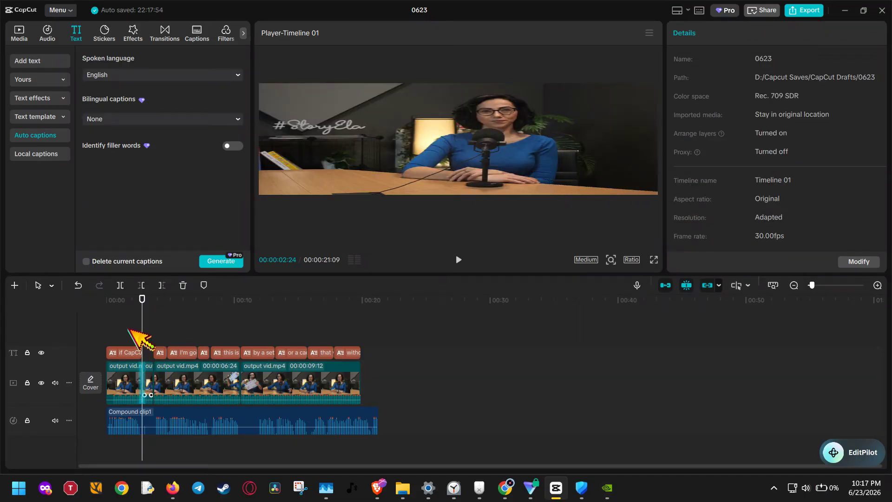
left_click(183, 285)
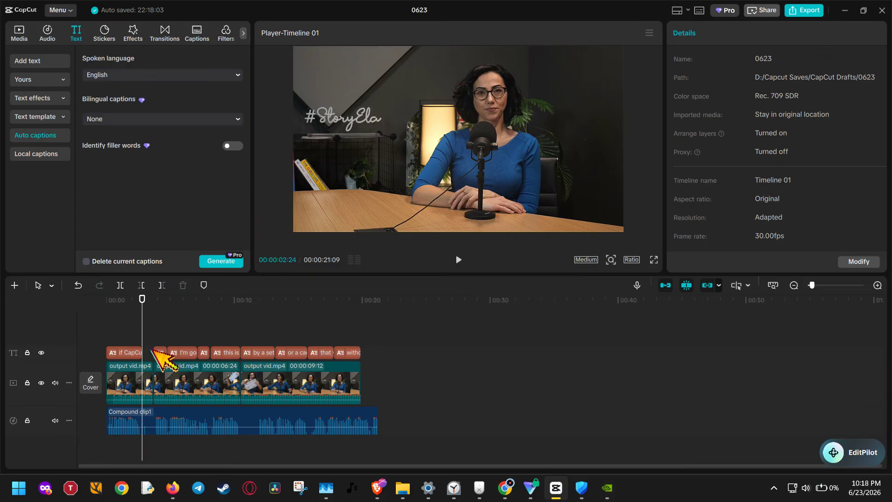
left_click(152, 369)
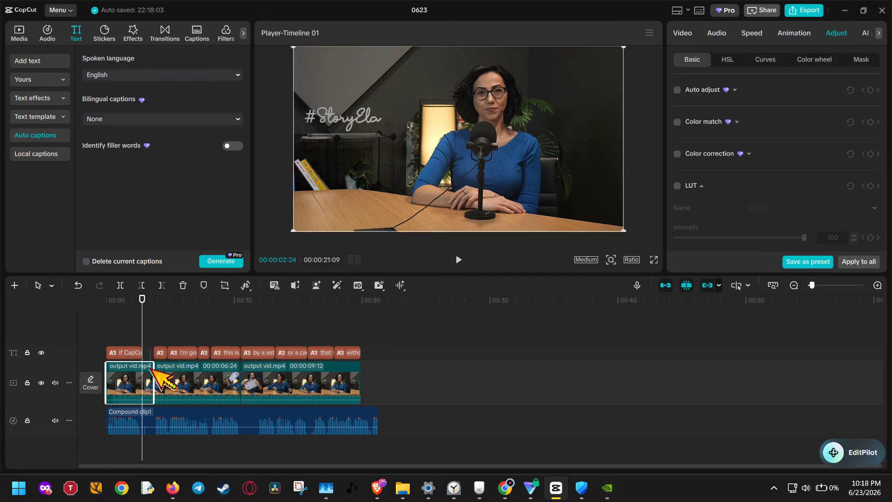
left_click(154, 361)
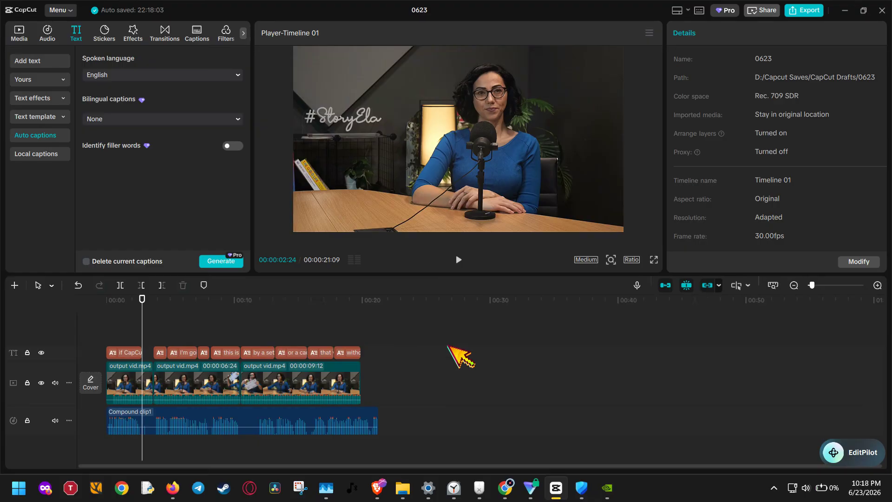
- Delete all generated captions from the text track
left_click_drag(449, 346, 379, 356)
key("Delete")
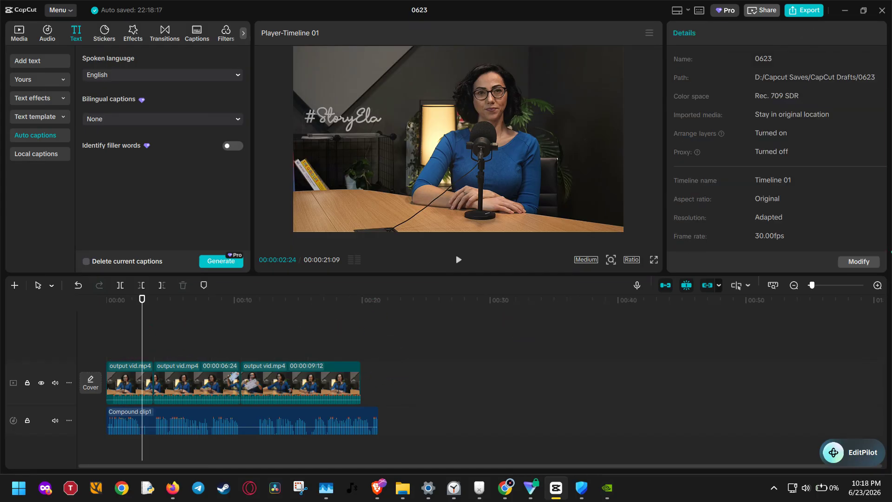
- Split output vid.mp4 at 00:00:03:23, just before the speech resumes in the compound clip's waveform
left_click(877, 285)
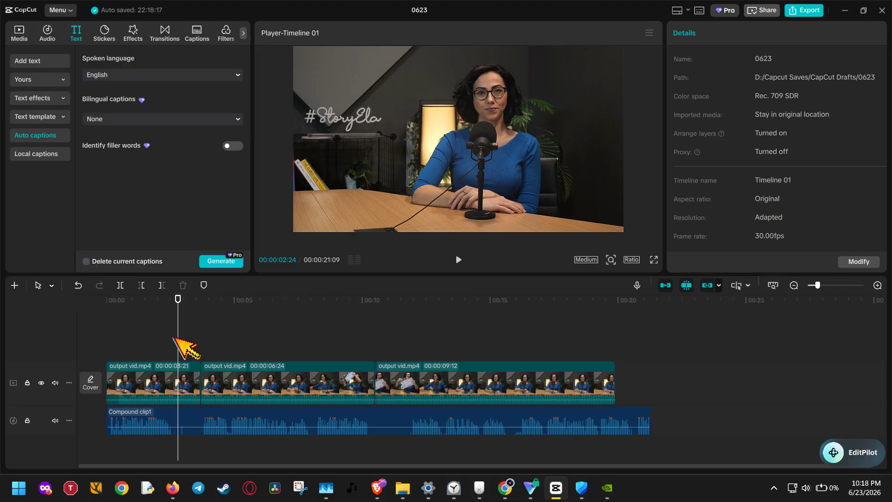
left_click(516, 301)
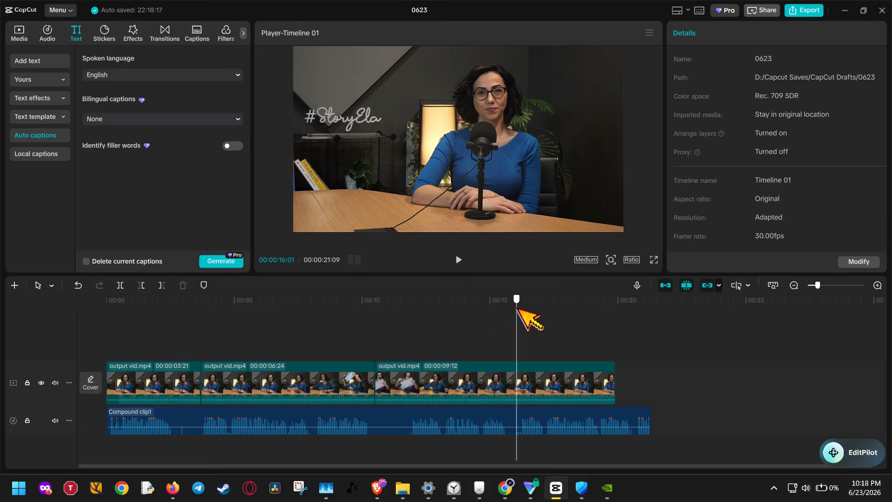
left_click(402, 327)
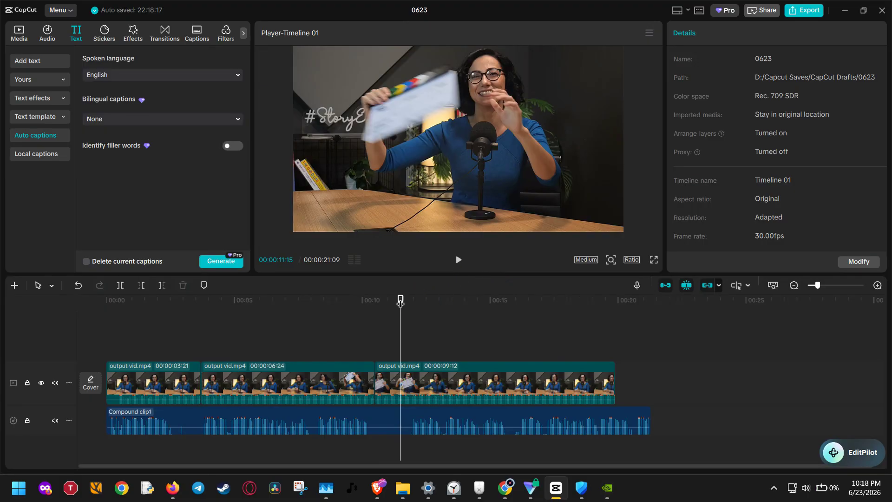
left_click_drag(400, 301, 194, 322)
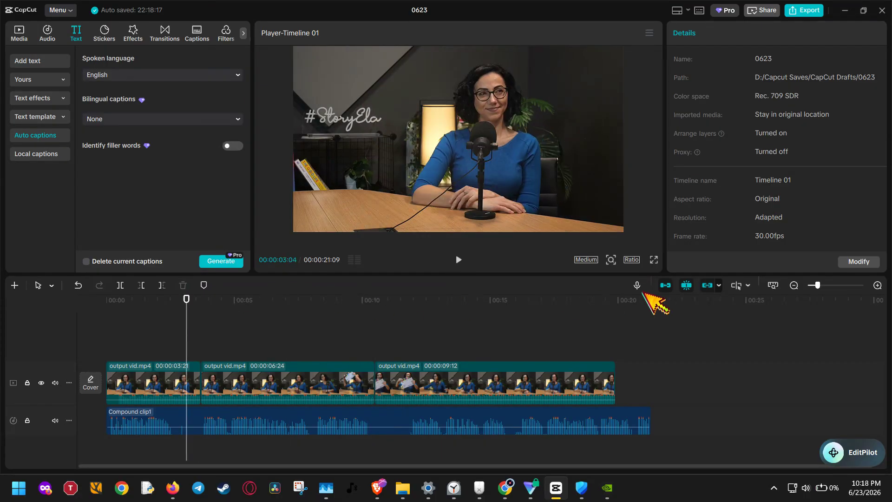
left_click(877, 285)
left_click(877, 285)
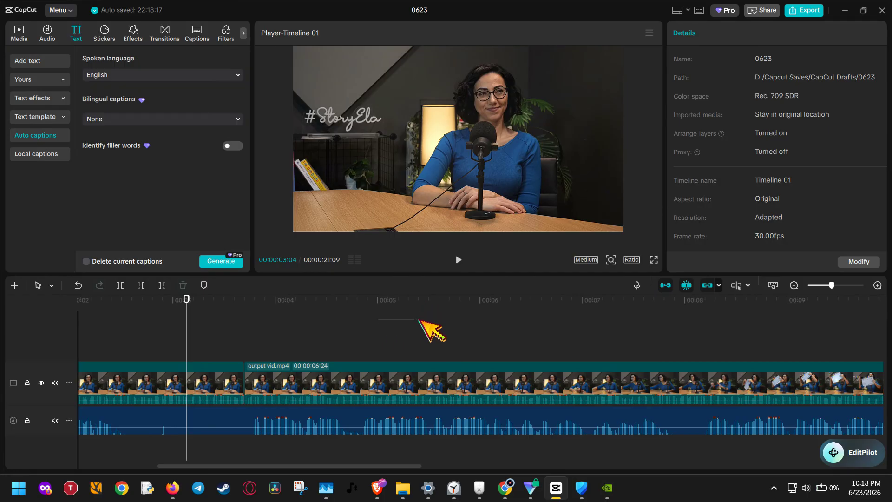
left_click_drag(354, 466, 276, 466)
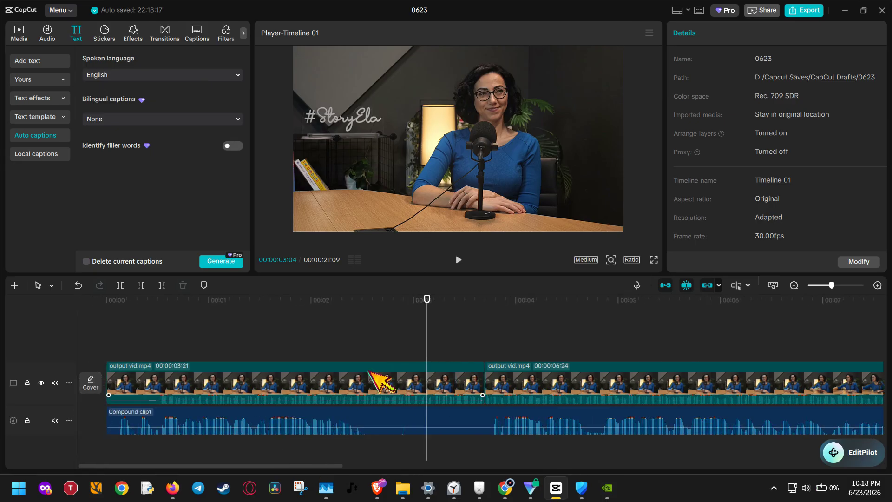
left_click(363, 308)
left_click_drag(362, 308, 493, 325)
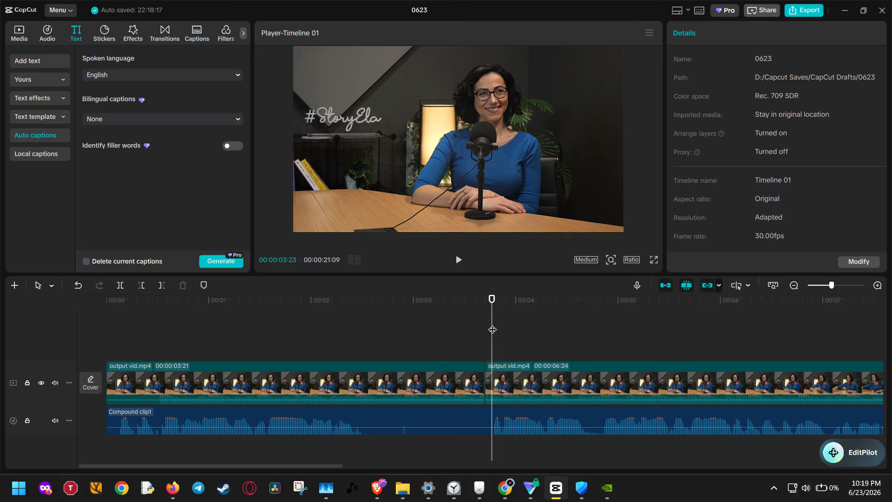
key("q")
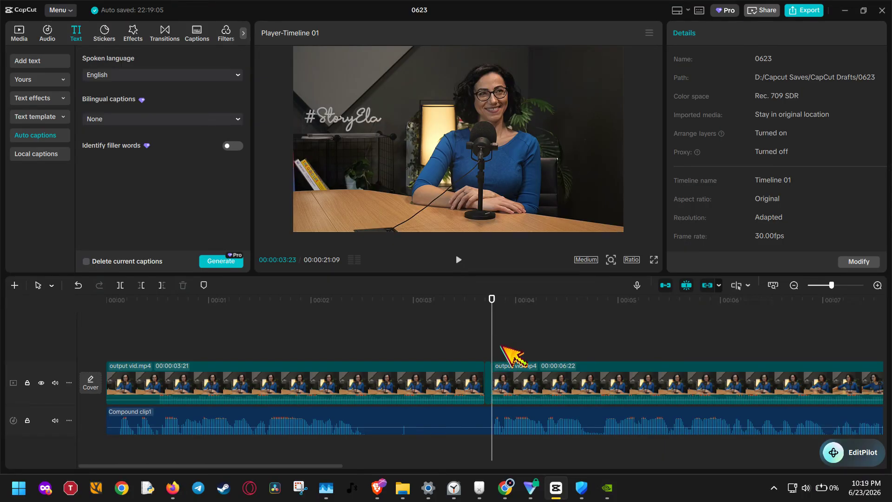
- Split output vid.mp4 at 00:00:02:18, where the first speech passage ends, and select the silent section that follows
left_click_drag(492, 347, 371, 359)
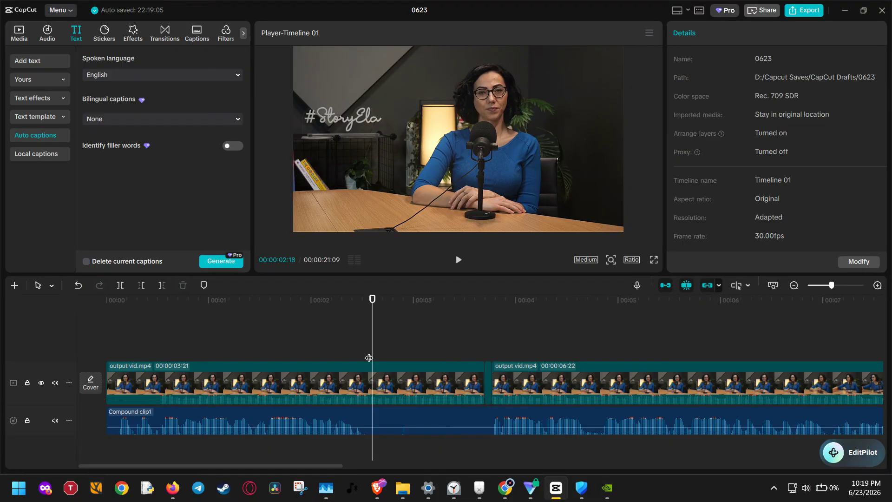
key("ctrl+b")
left_click(432, 385)
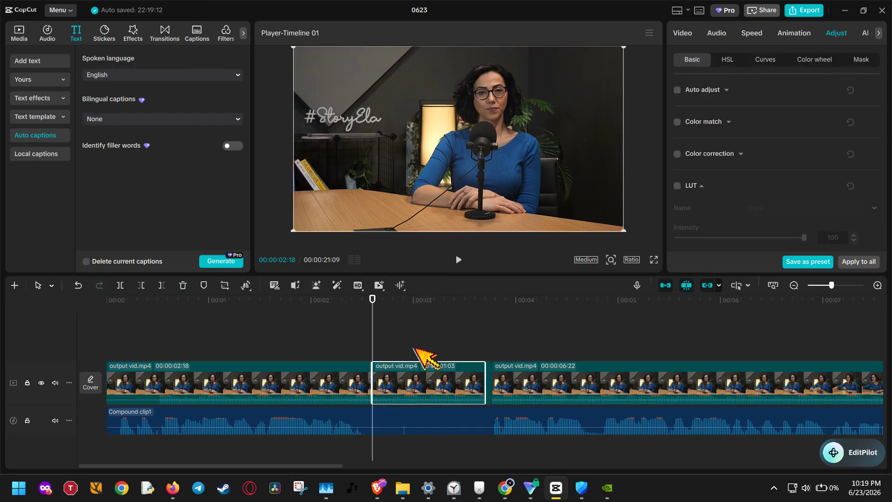
left_click(413, 348)
left_click(412, 427)
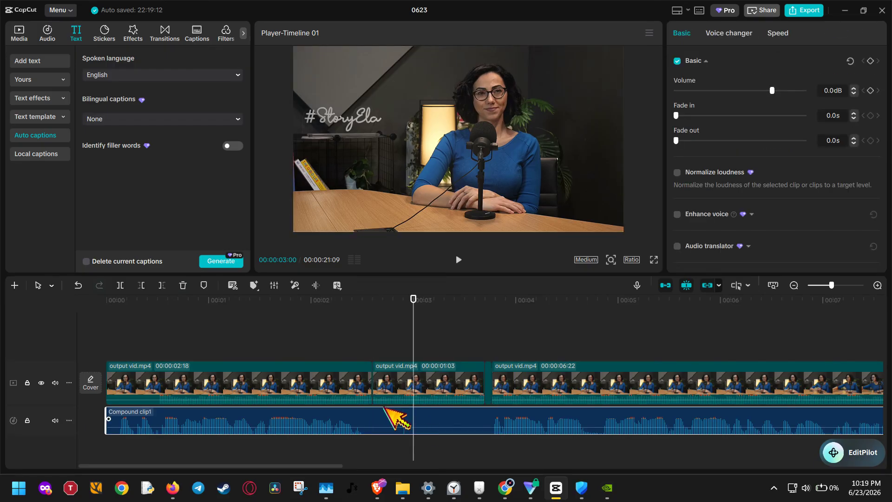
left_click(405, 381)
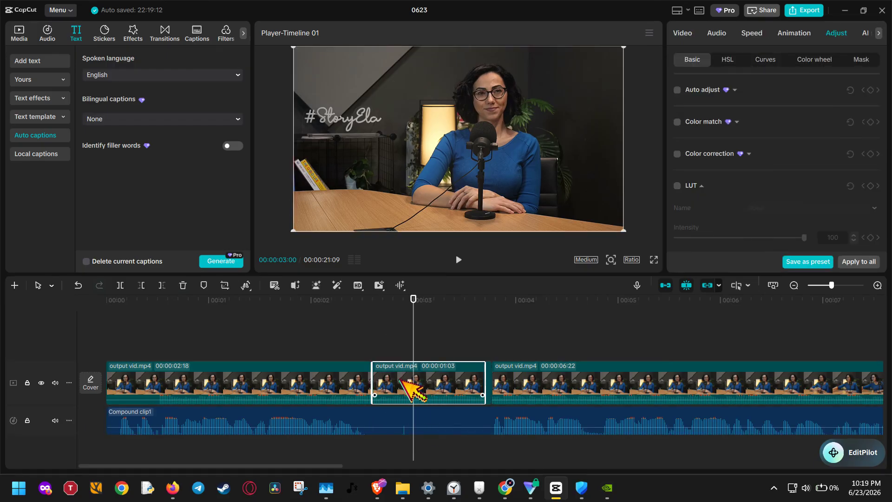
left_click(371, 308)
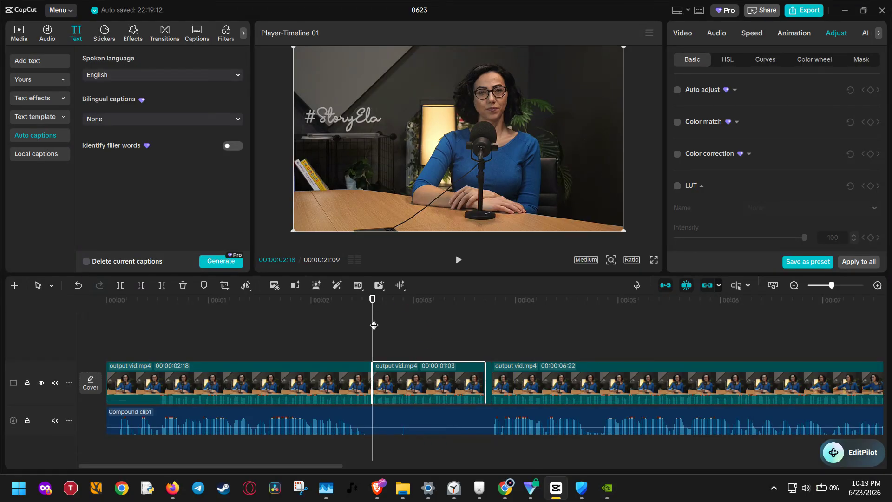
left_click(439, 438)
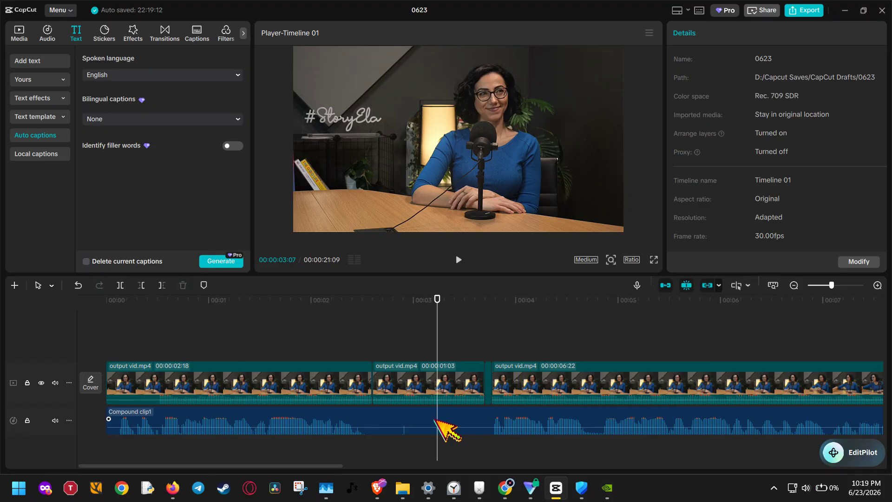
- Split the compound clip at 00:00:02:18, aligned with the existing cut in the video above it
left_click(435, 429)
left_click(376, 346)
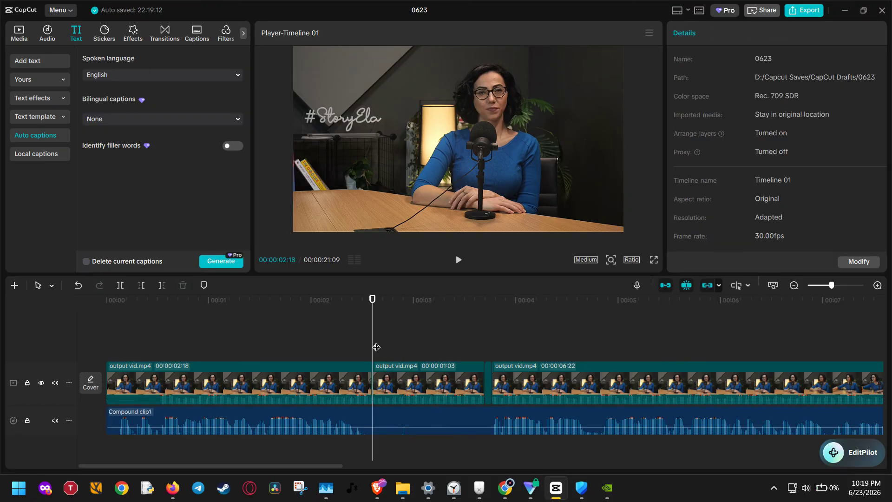
key("ctrl+b")
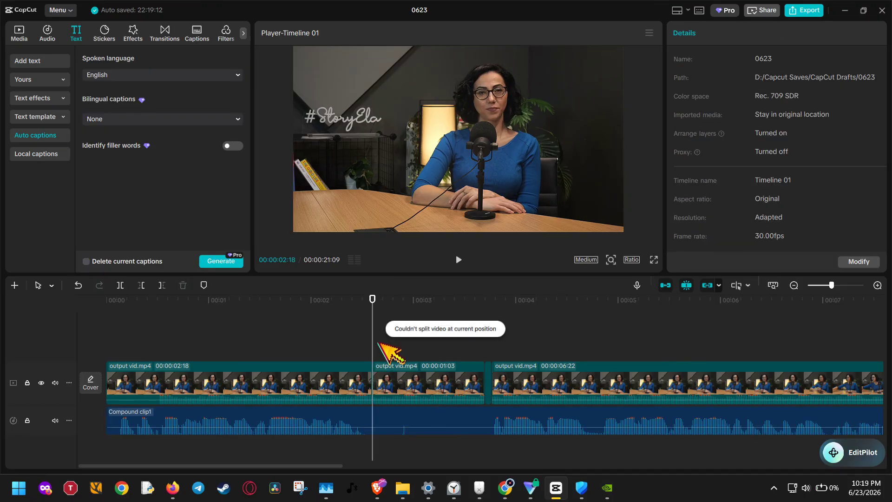
left_click(399, 424)
mouse_move(402, 488)
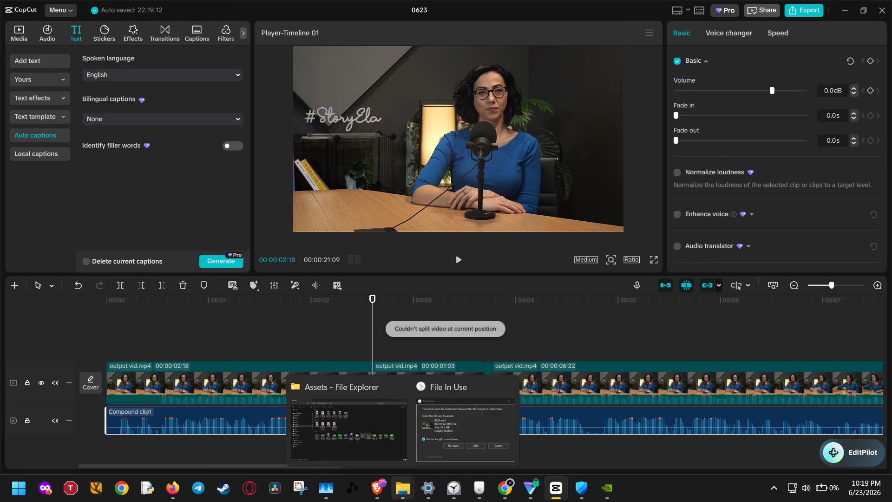
key("ctrl+b")
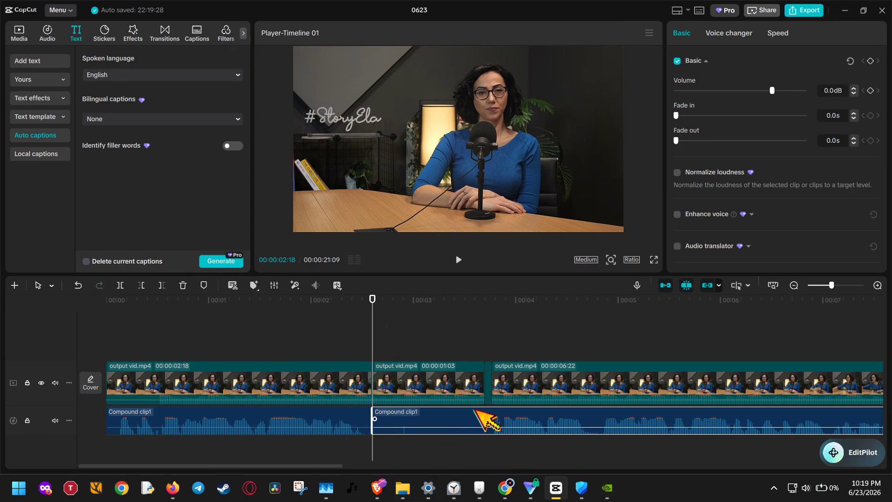
- Split the compound clip at 00:00:03:23 and delete the silent video and audio sections between the two cuts
left_click_drag(472, 314, 490, 320)
key("ctrl+b")
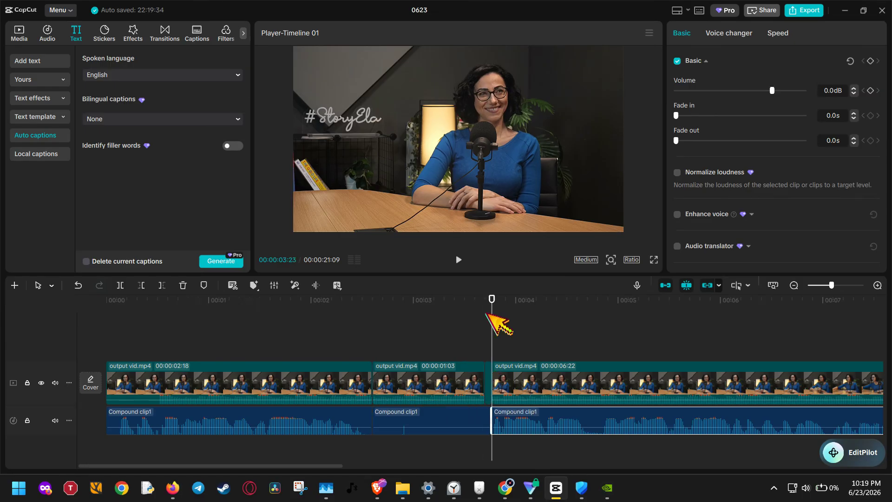
left_click_drag(486, 341, 487, 440)
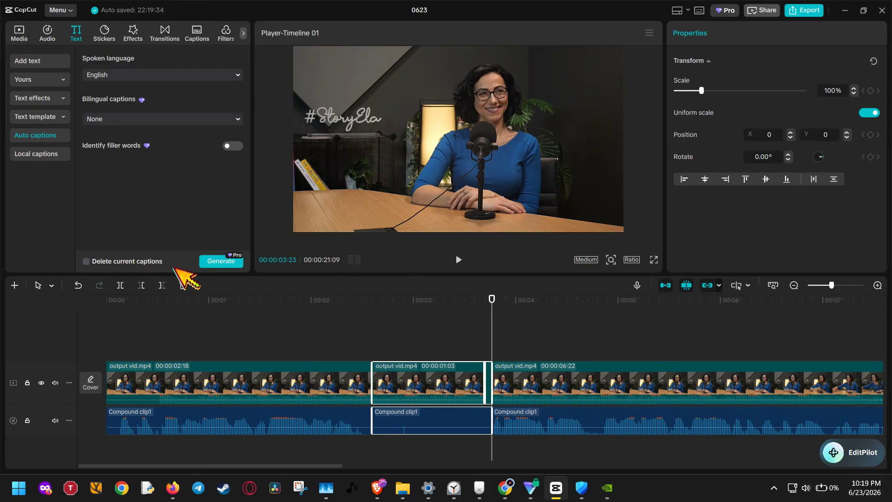
left_click(183, 285)
- Split the second output vid.mp4 clip at 00:00:03:23 and delete its section above the gap in the audio track
left_click(437, 374)
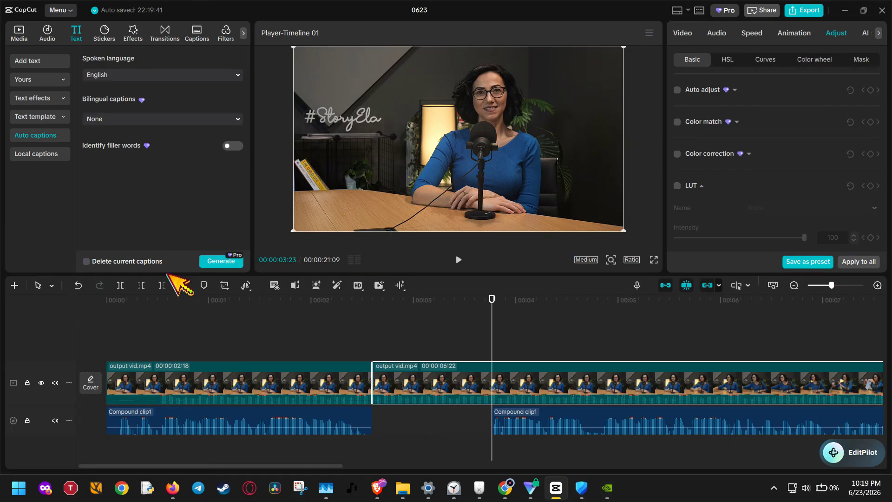
left_click(120, 284)
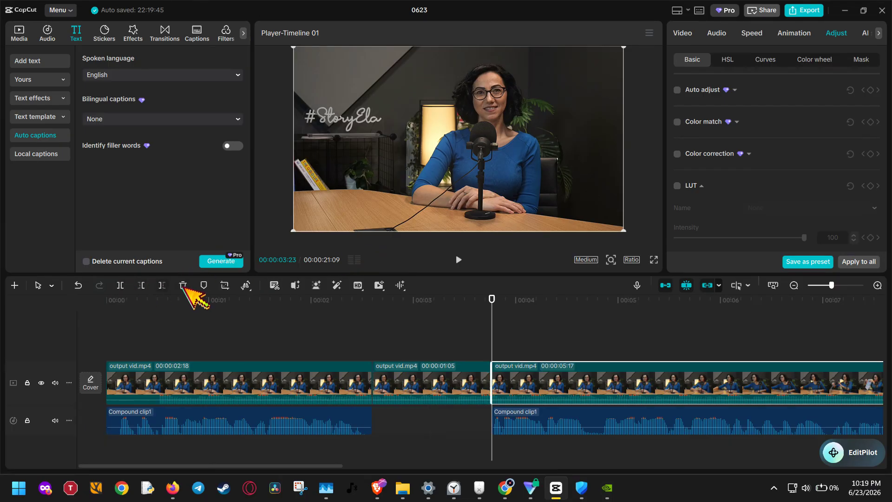
left_click(447, 383)
left_click(183, 285)
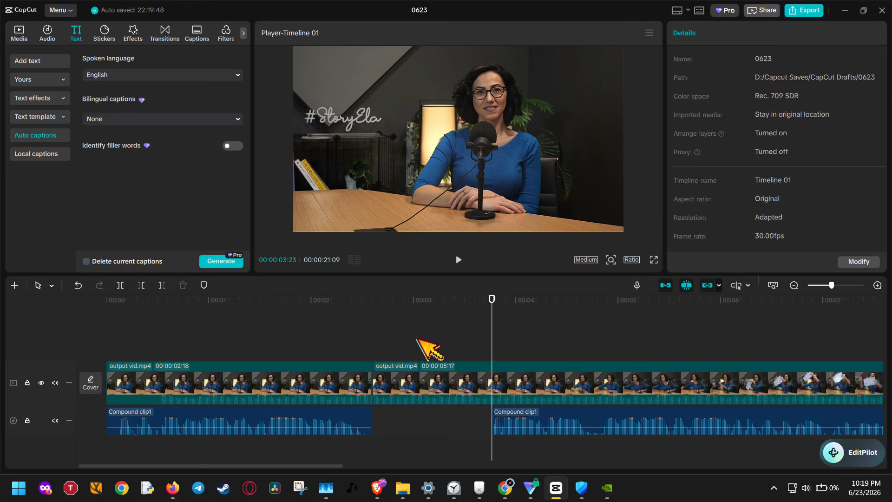
left_click(424, 453)
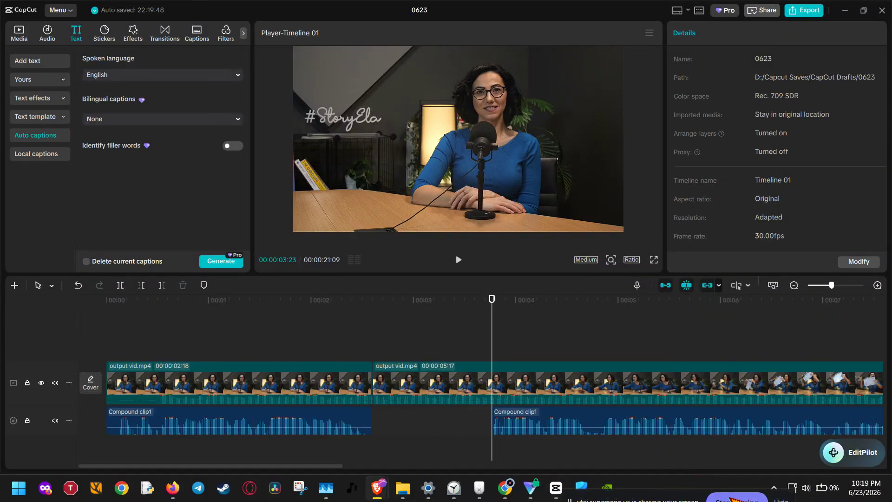